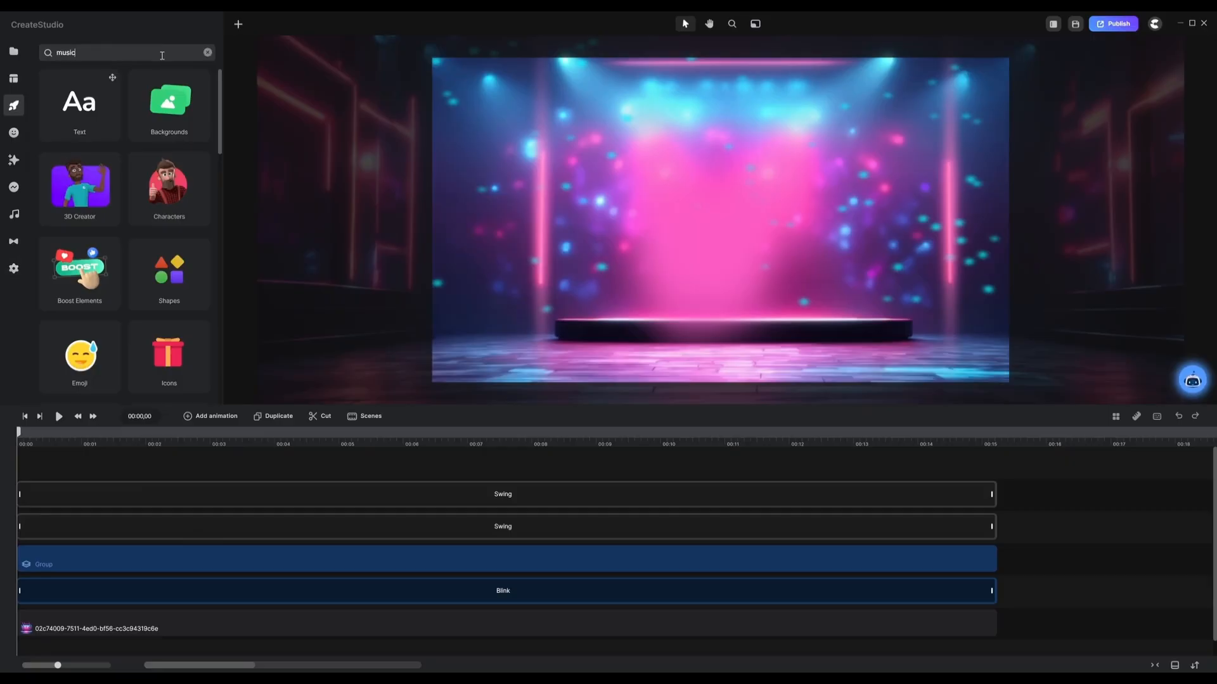
# Search the element library for "music" and add the Music 2 clip on a new top layer at the timeline's start
pyautogui.press('Return')
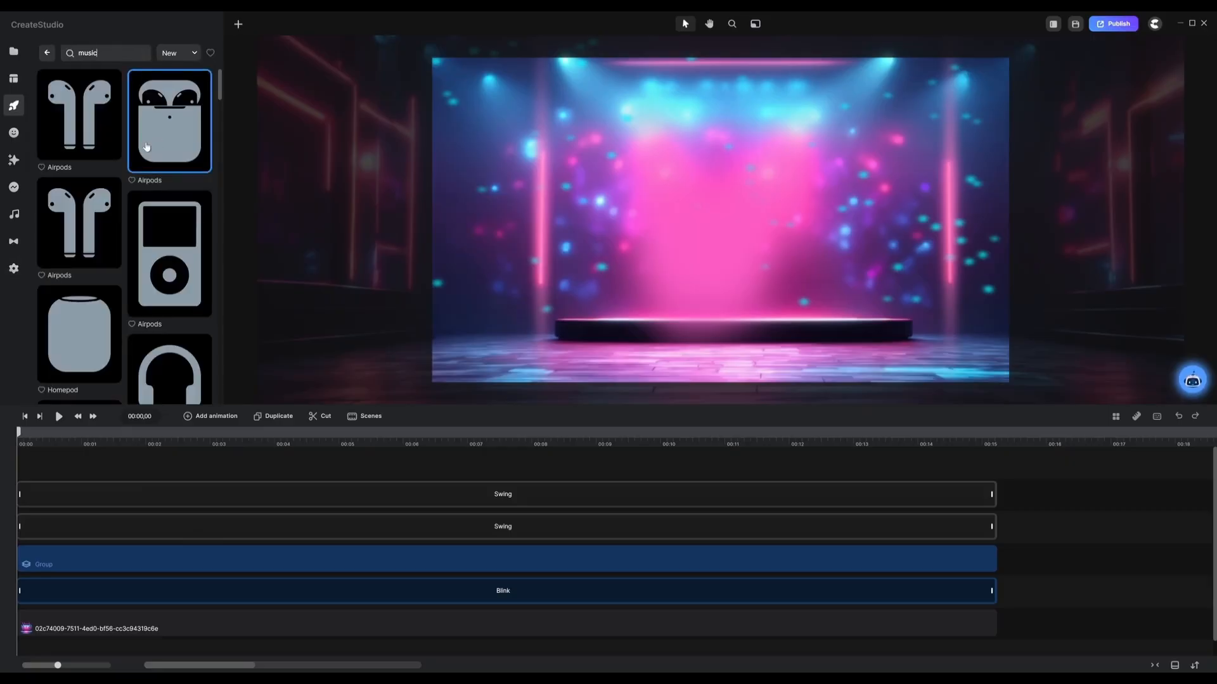
pyautogui.scroll(-10, 105, 221)
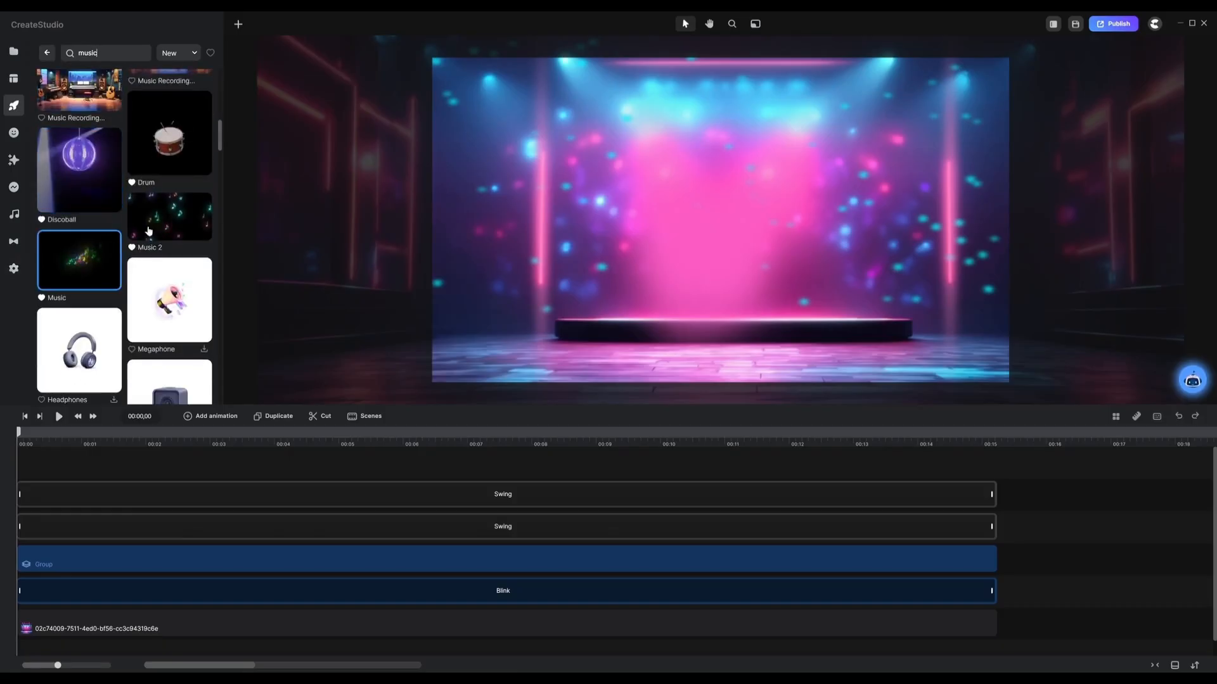
pyautogui.scroll(-2, 98, 241)
pyautogui.scroll(2, 101, 239)
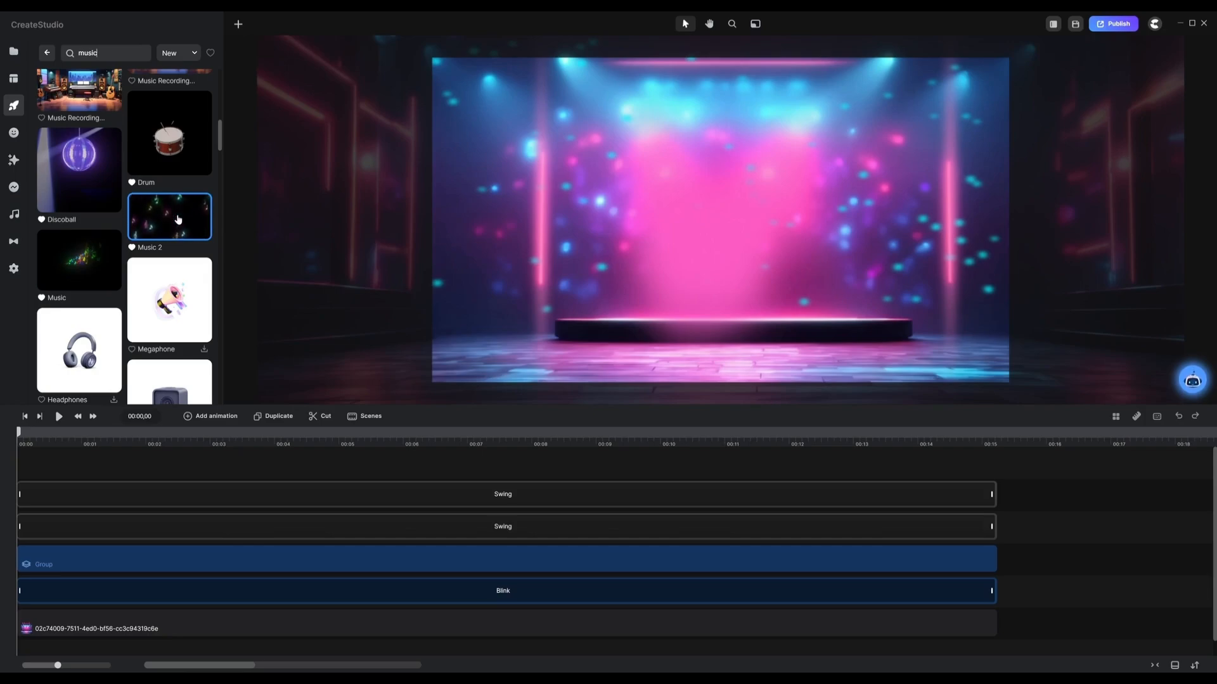
pyautogui.moveTo(170, 216); pyautogui.dragTo(42, 473)
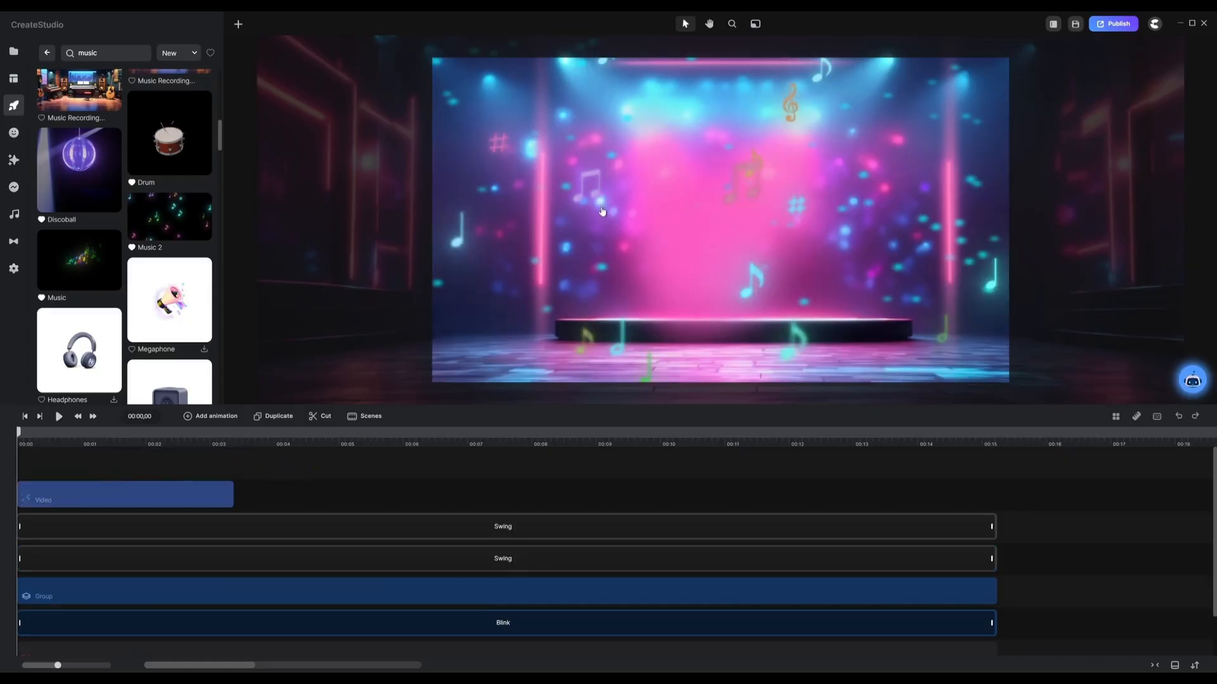
# Preview the music notes clip through to its end and return the playhead to the start of the timeline
pyautogui.click(59, 418)
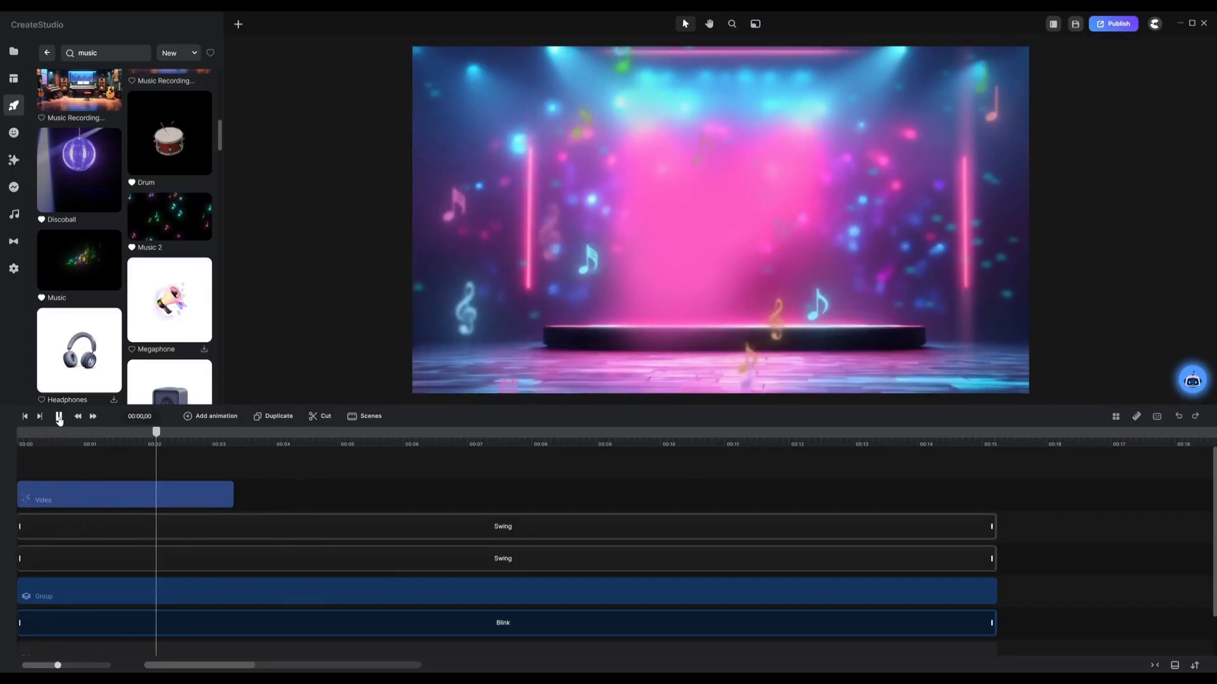
pyautogui.click(236, 458)
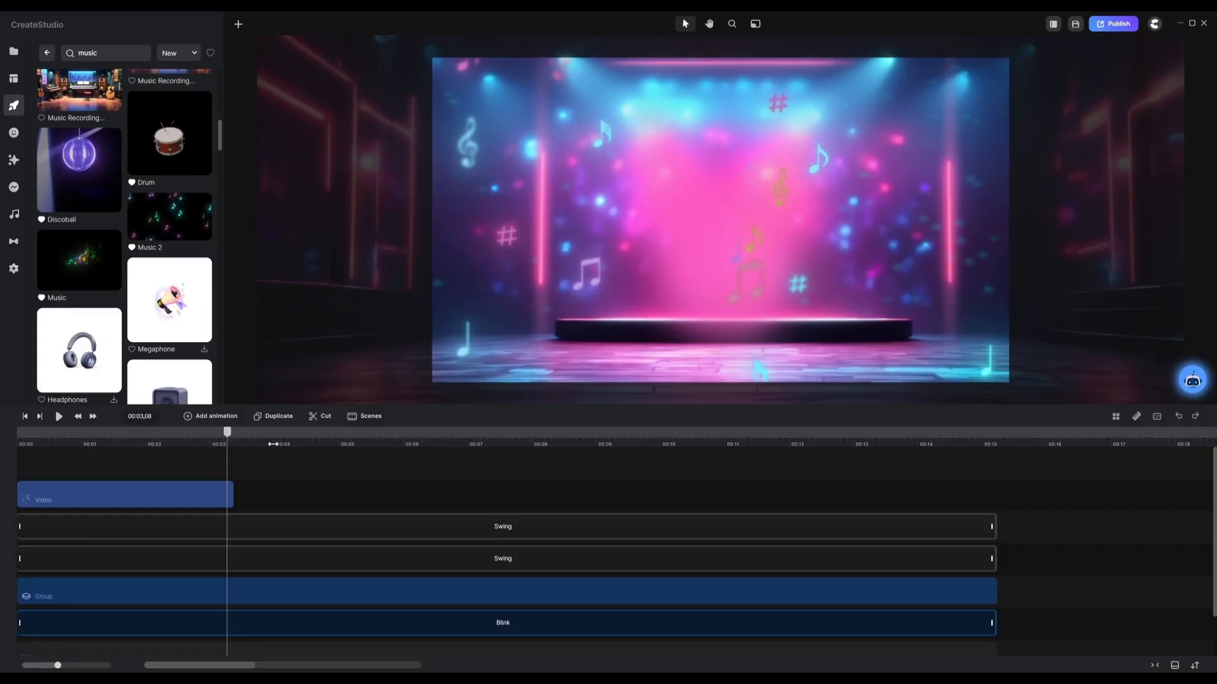
pyautogui.click(156, 500)
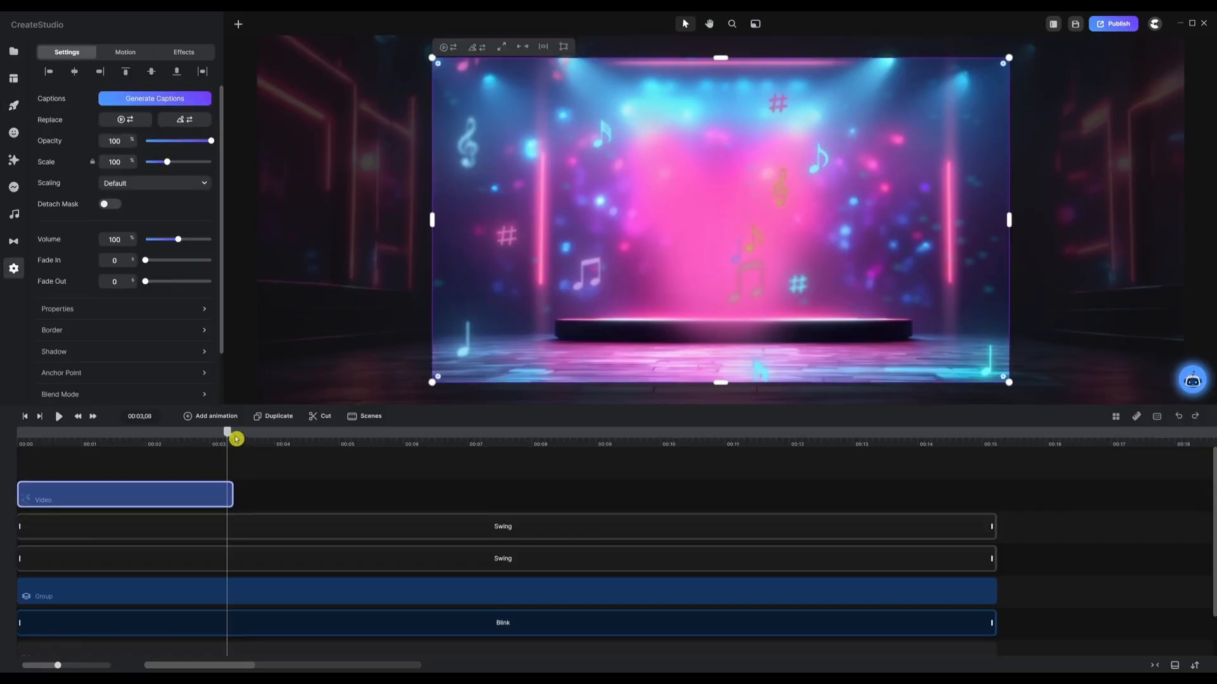
pyautogui.click(207, 440)
pyautogui.moveTo(195, 441); pyautogui.dragTo(2, 449)
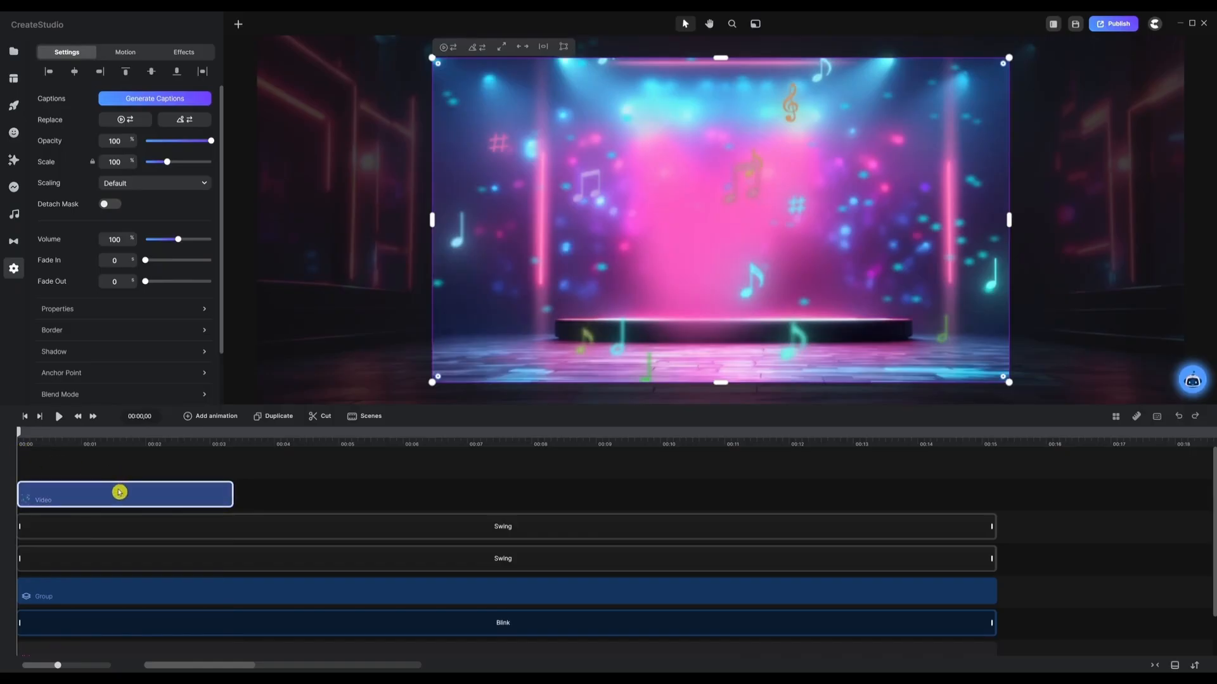
# Apply the Clip Speed effect to the music notes clip and set its speed to 50%
pyautogui.click(150, 485)
pyautogui.click(125, 494)
pyautogui.click(12, 161)
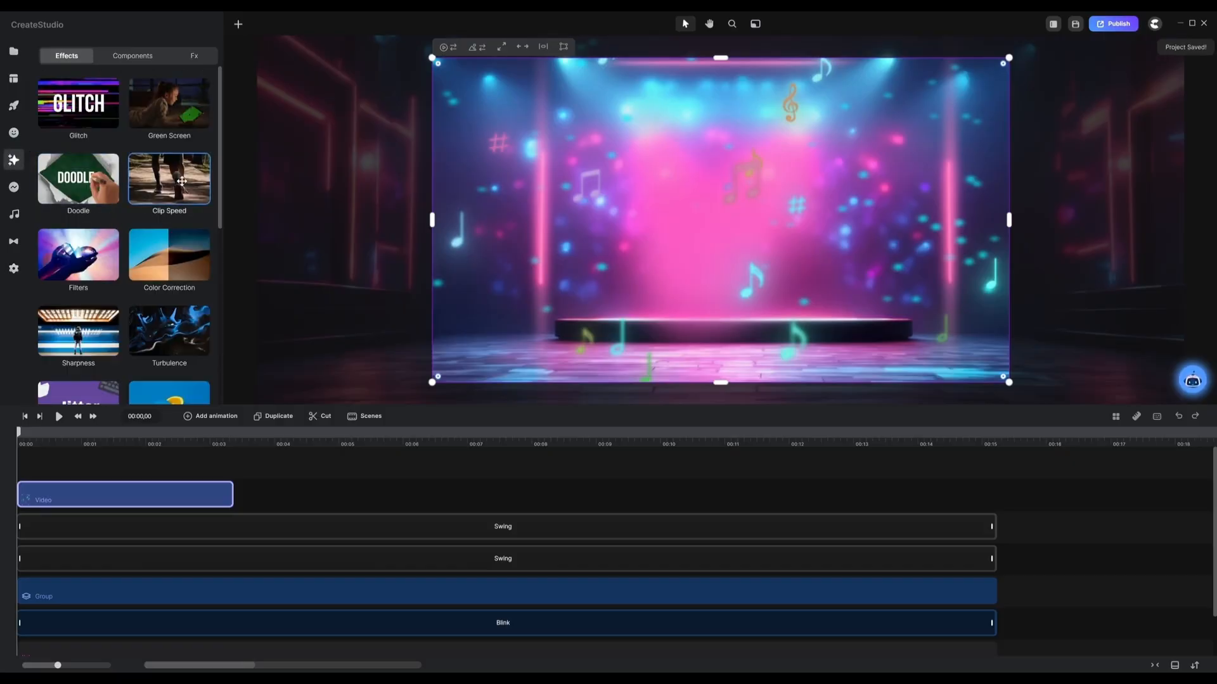
pyautogui.moveTo(153, 185); pyautogui.dragTo(117, 505)
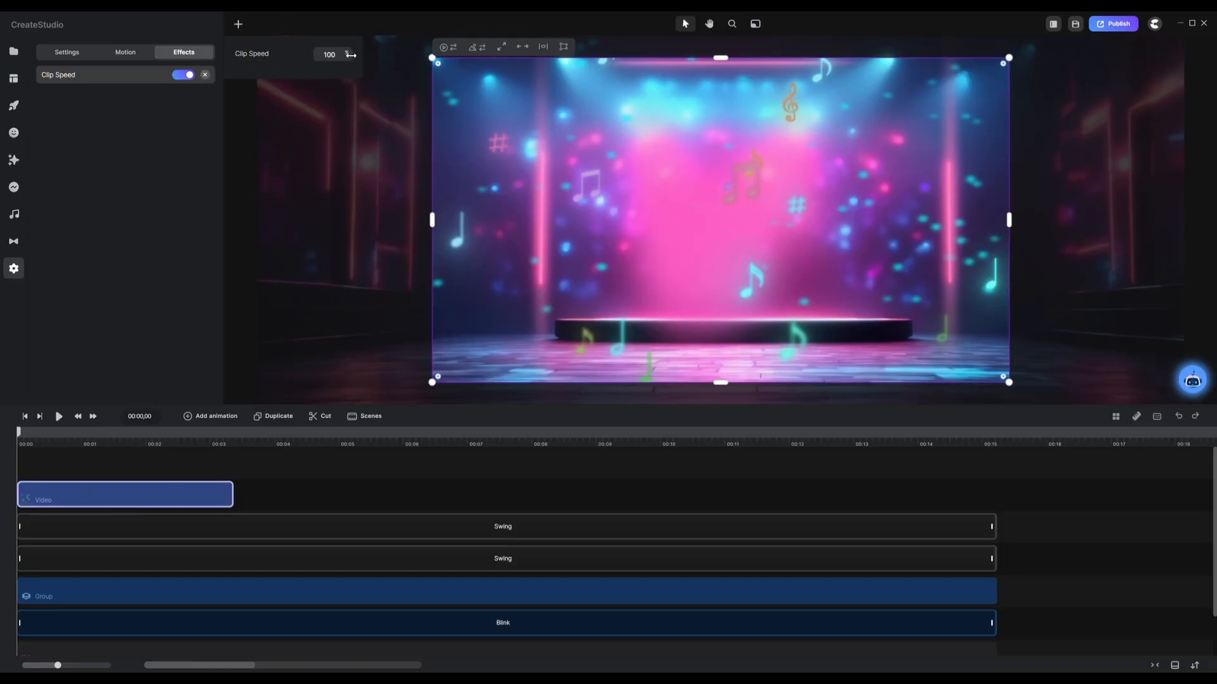
pyautogui.moveTo(349, 55); pyautogui.dragTo(336, 55)
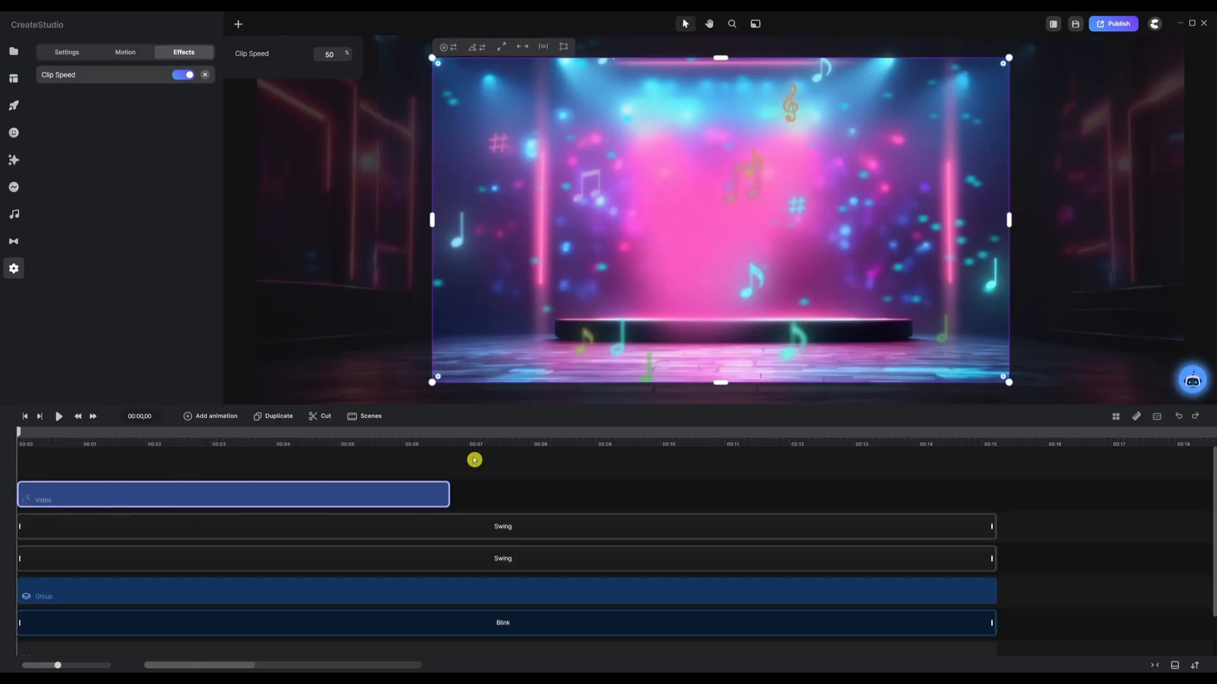
# Play back the slowed music notes clip from the start of the timeline
pyautogui.click(103, 465)
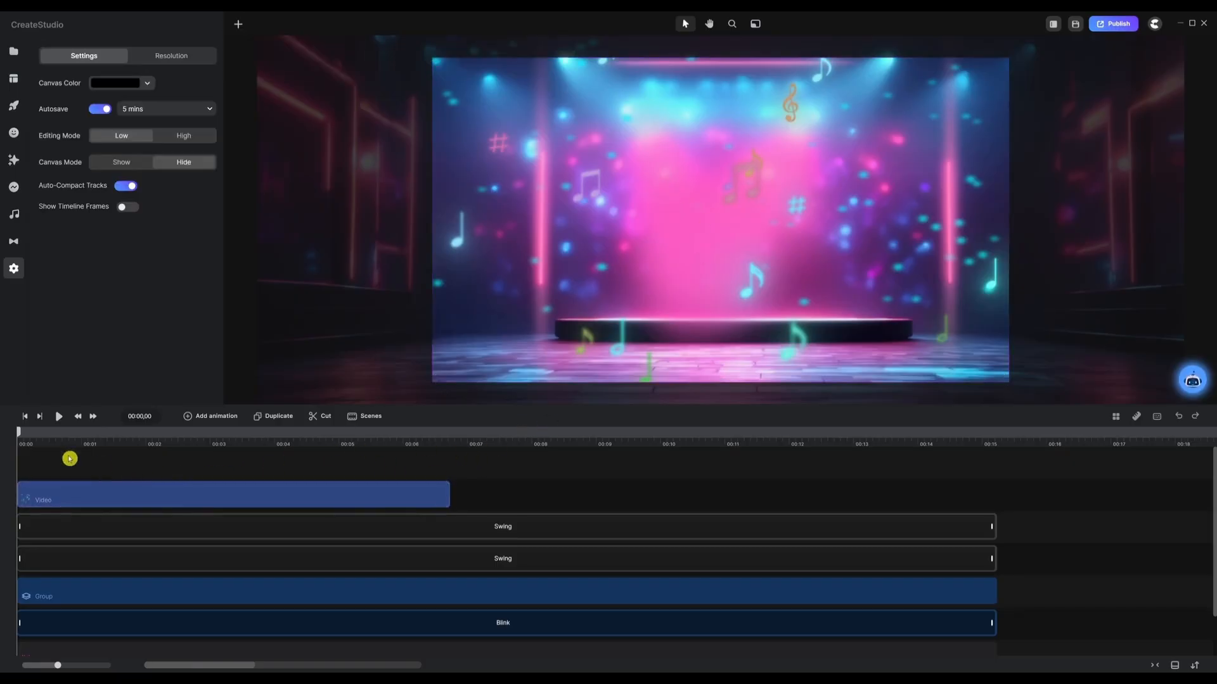
pyautogui.click(59, 417)
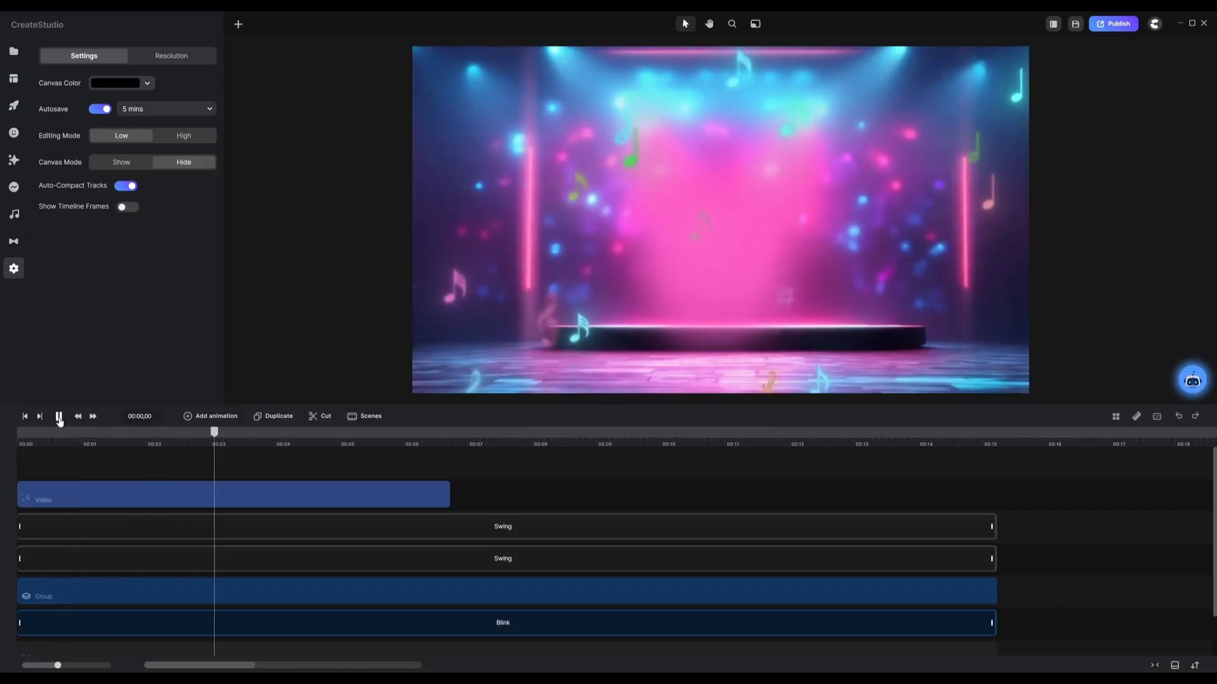
pyautogui.click(59, 417)
# Duplicate the slowed music notes clip and place the copy directly after the original on the same layer
pyautogui.click(223, 500)
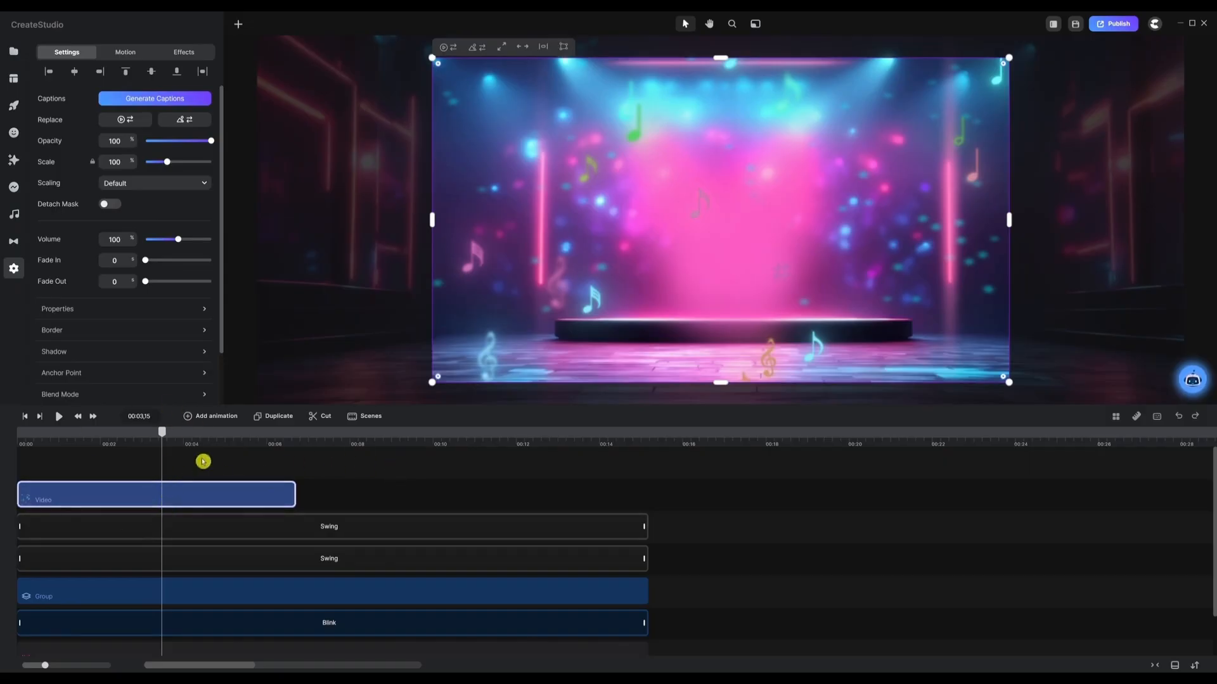
pyautogui.moveTo(294, 498); pyautogui.dragTo(319, 496)
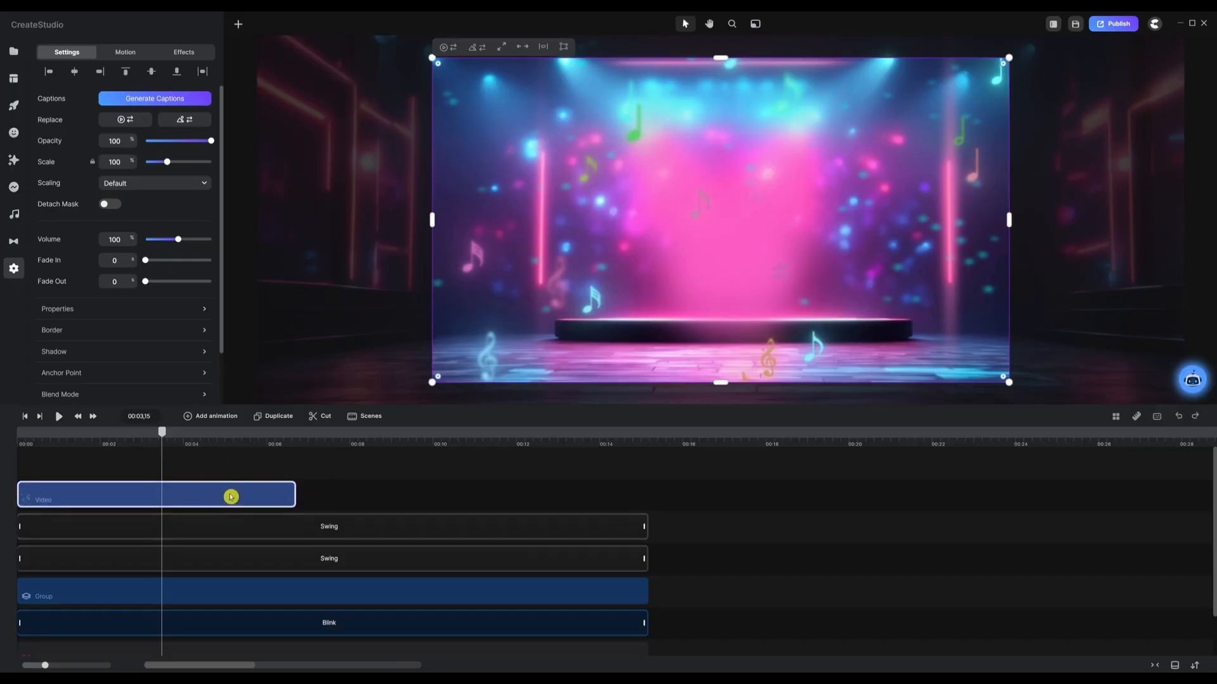
pyautogui.click(273, 416)
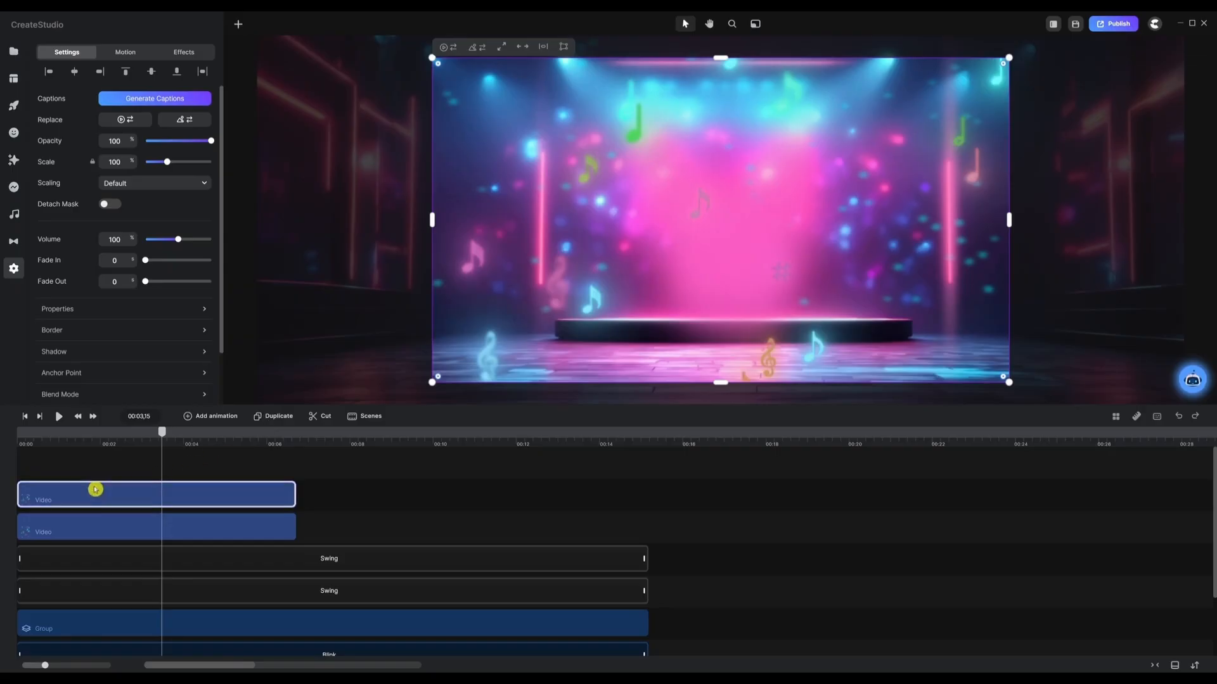
pyautogui.moveTo(82, 497); pyautogui.dragTo(364, 535)
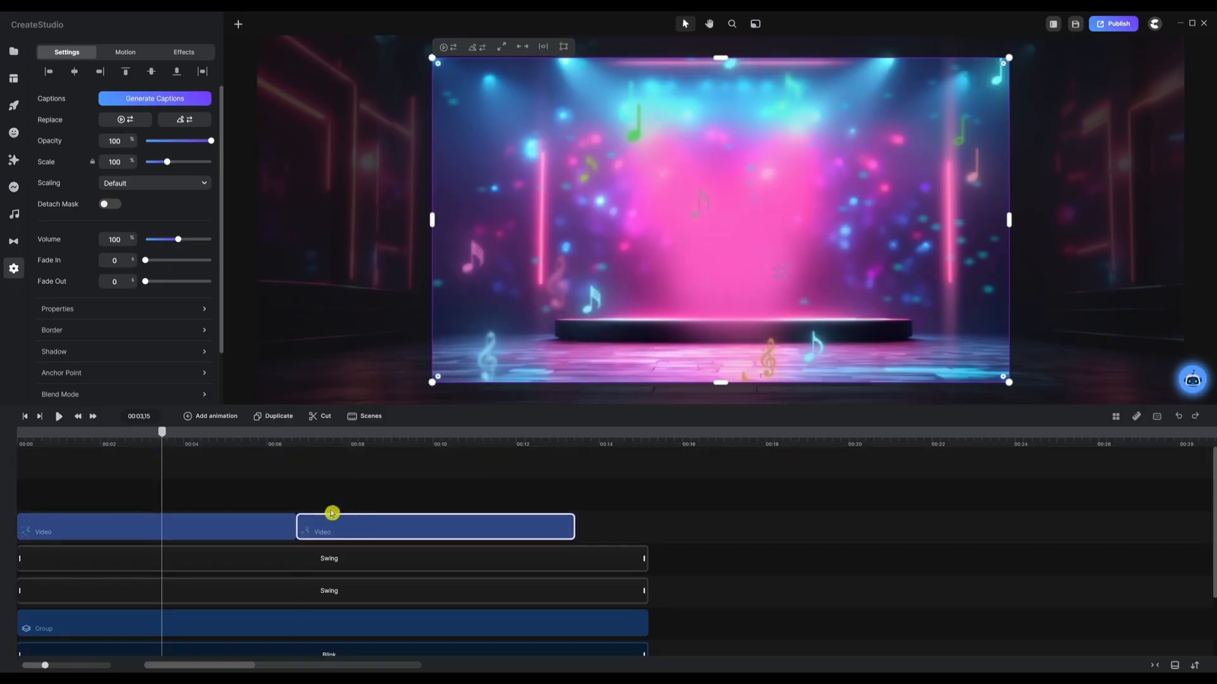
# Play the timeline across the join between the two music notes clips, replaying it from just before the join
pyautogui.click(216, 493)
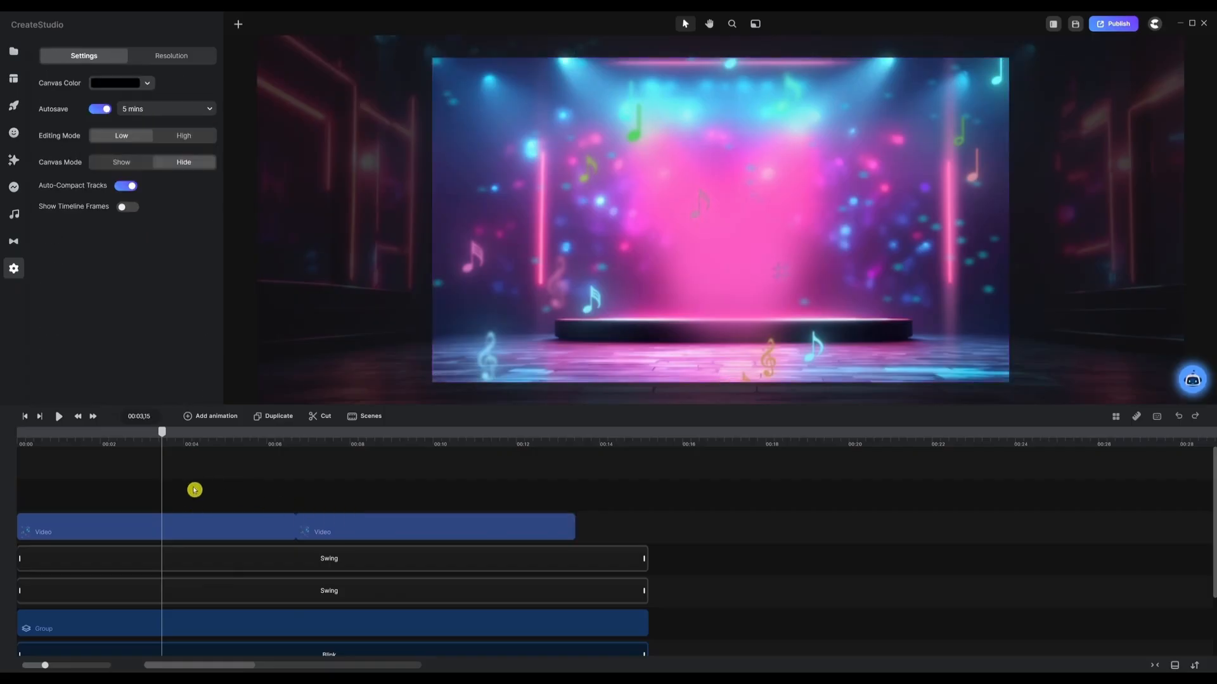
pyautogui.click(57, 416)
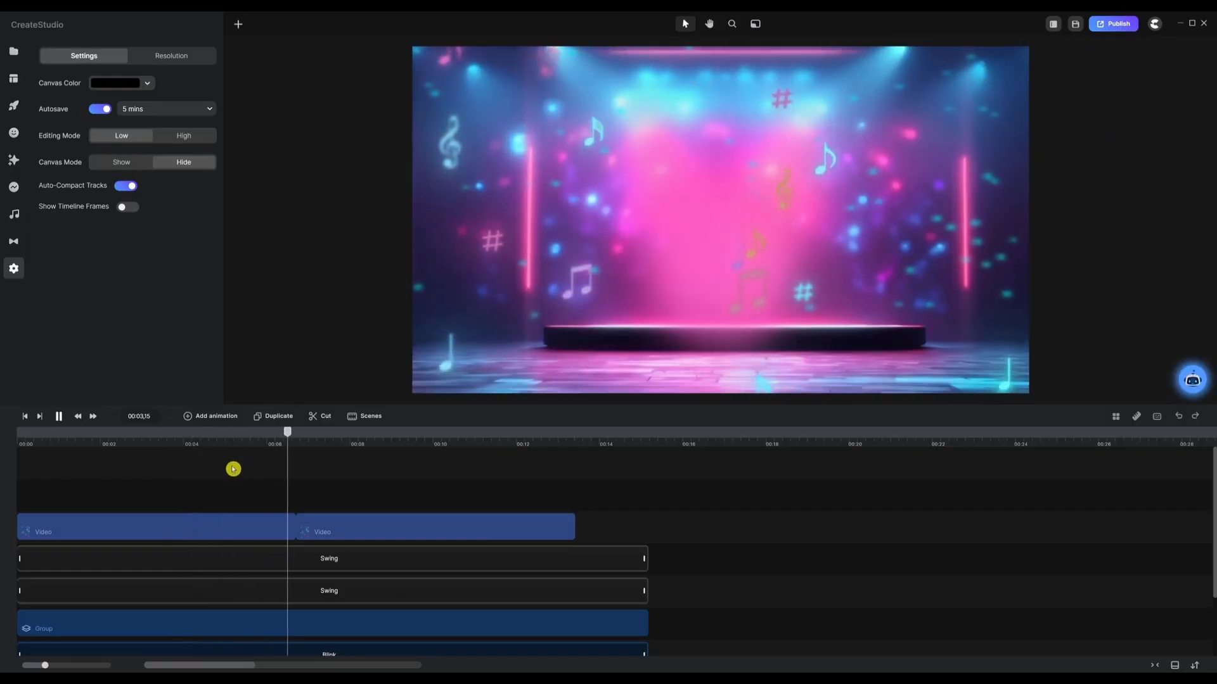
pyautogui.press('space')
pyautogui.moveTo(319, 442); pyautogui.dragTo(258, 443)
pyautogui.click(249, 475)
pyautogui.press('space')
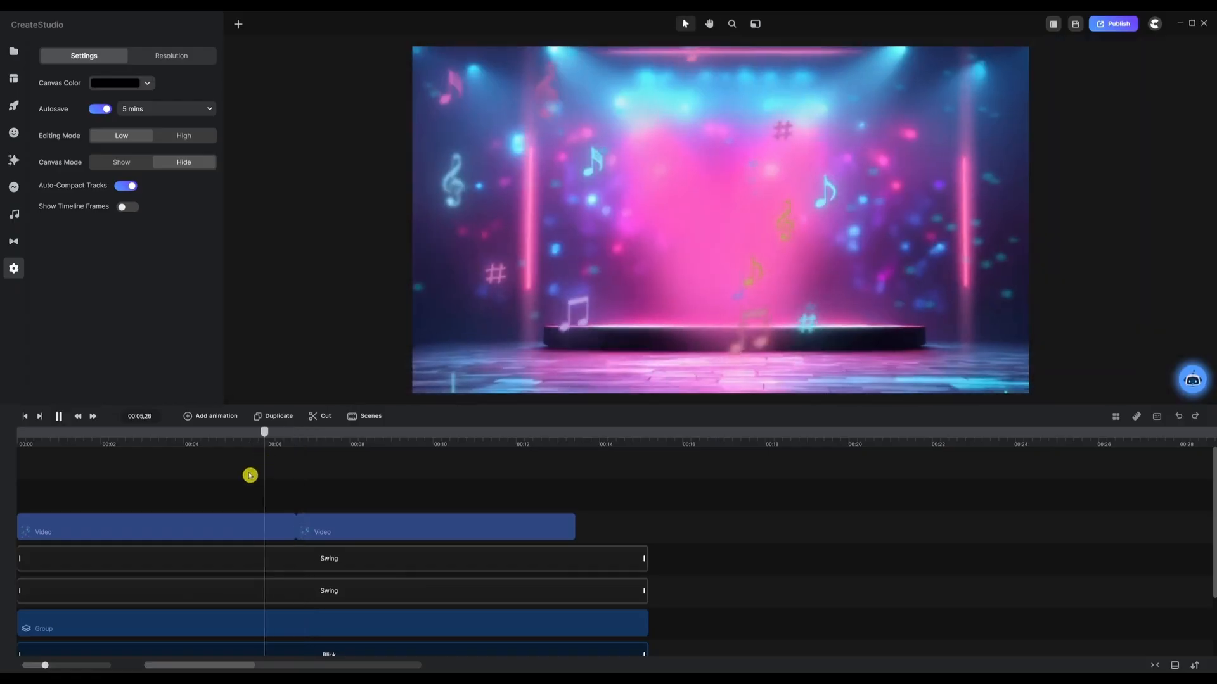
pyautogui.press('space')
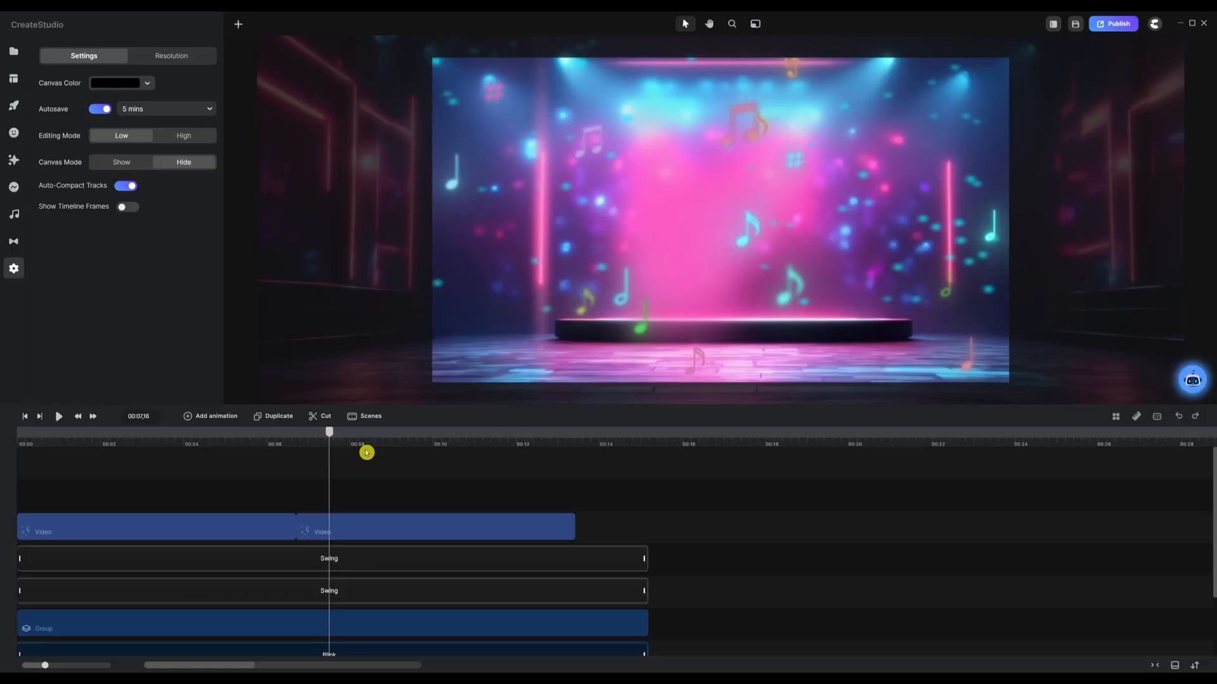
# Add a Warp Down transition at the join between the two music notes clips
pyautogui.click(244, 529)
pyautogui.click(361, 525)
pyautogui.click(362, 490)
pyautogui.moveTo(330, 437); pyautogui.dragTo(272, 441)
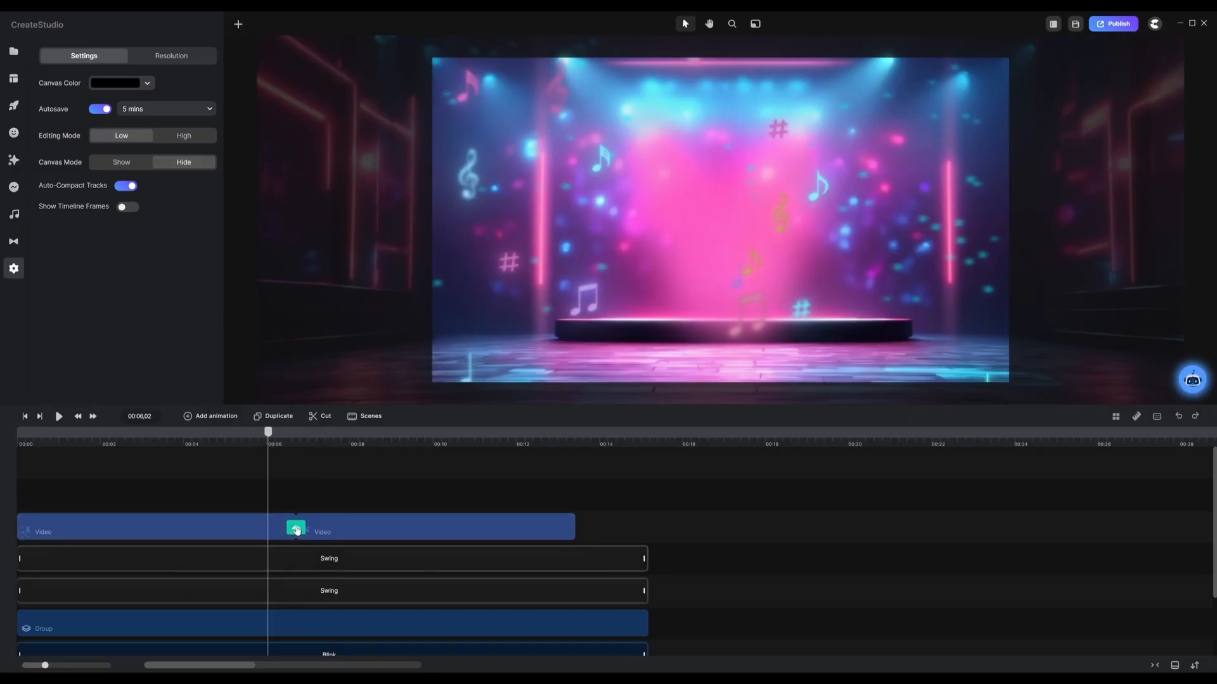
pyautogui.click(343, 530)
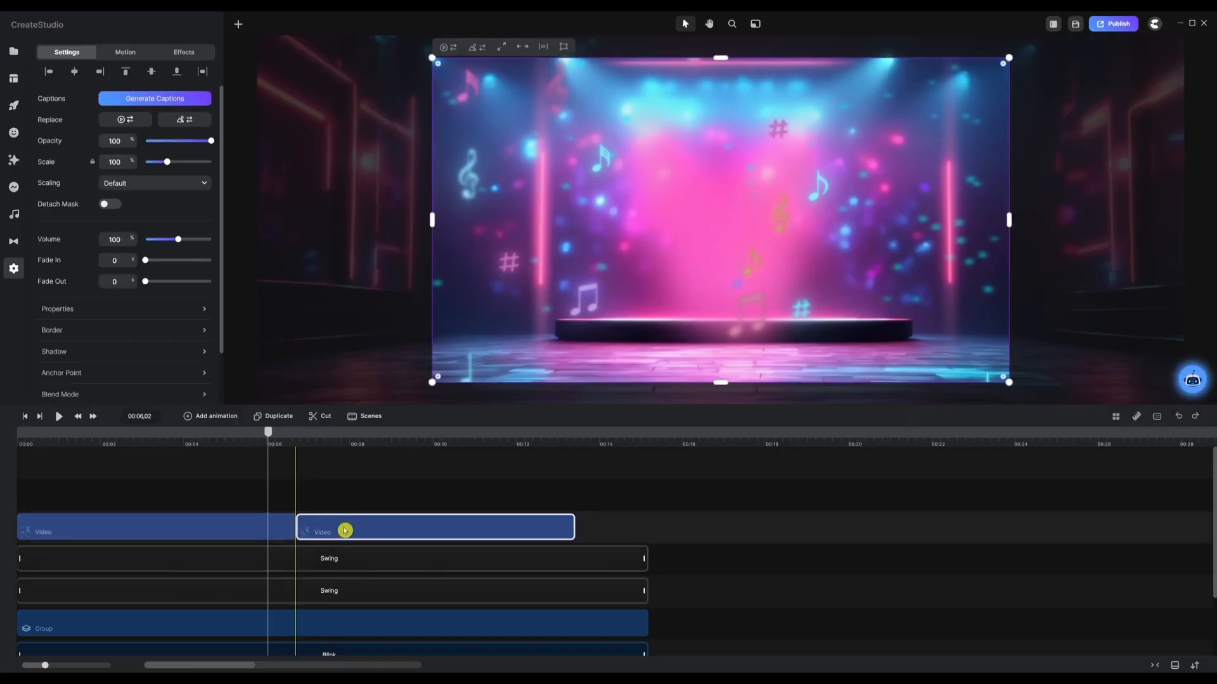
pyautogui.click(299, 478)
pyautogui.moveTo(296, 531)
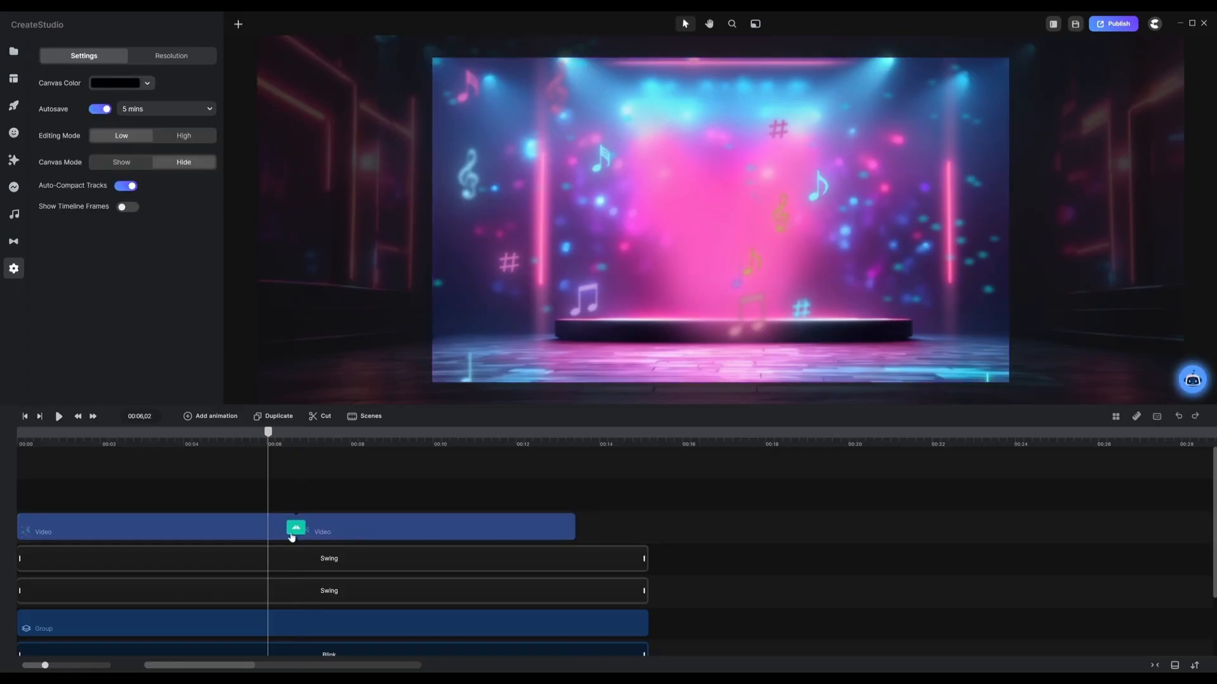
pyautogui.click(296, 528)
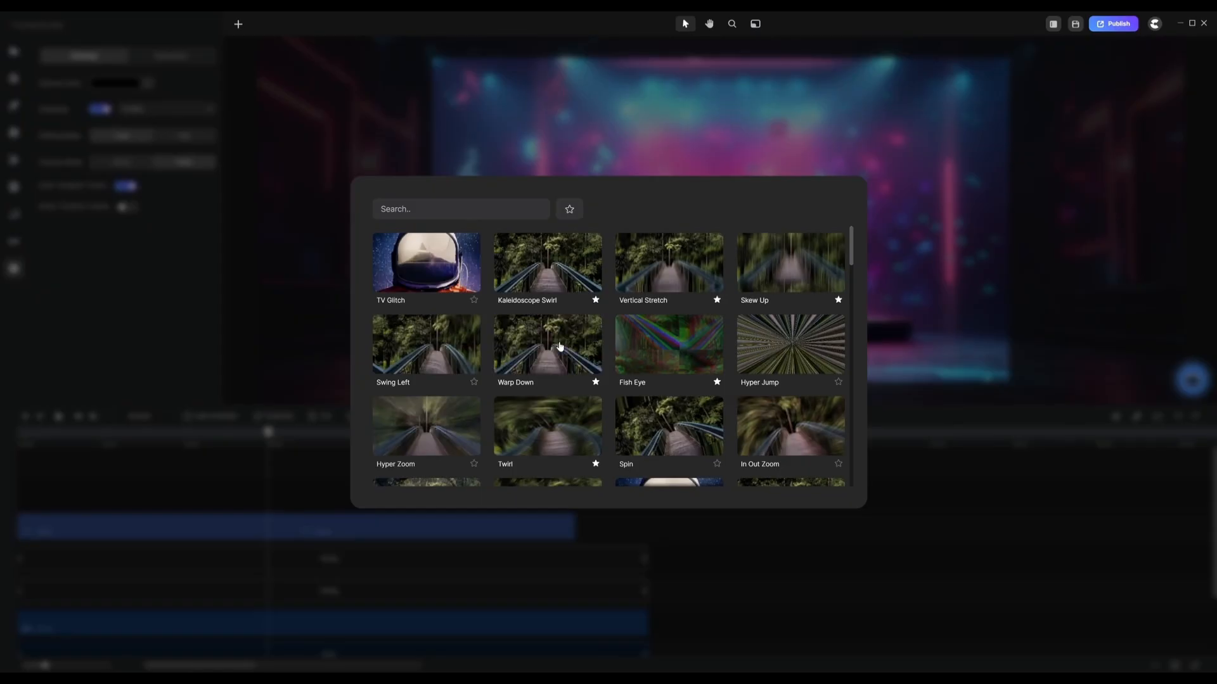
pyautogui.click(560, 345)
pyautogui.click(287, 455)
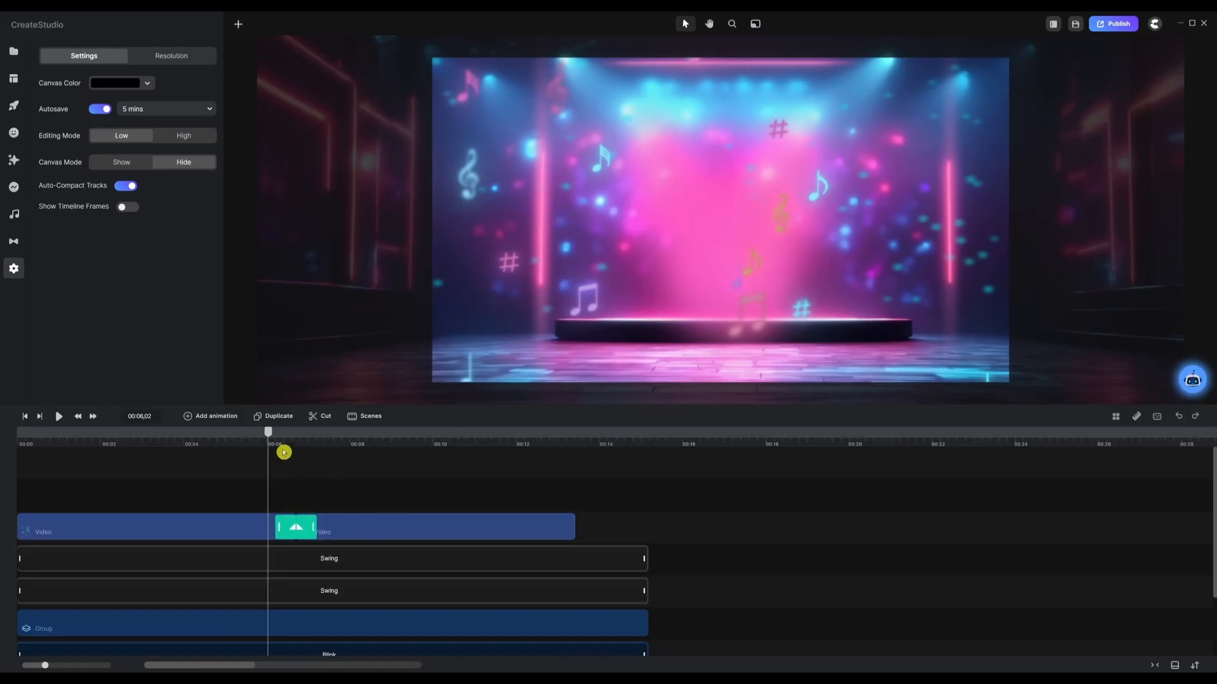
# Play the timeline from before the Warp Down transition to check how the two clips blend
pyautogui.moveTo(269, 438); pyautogui.dragTo(213, 438)
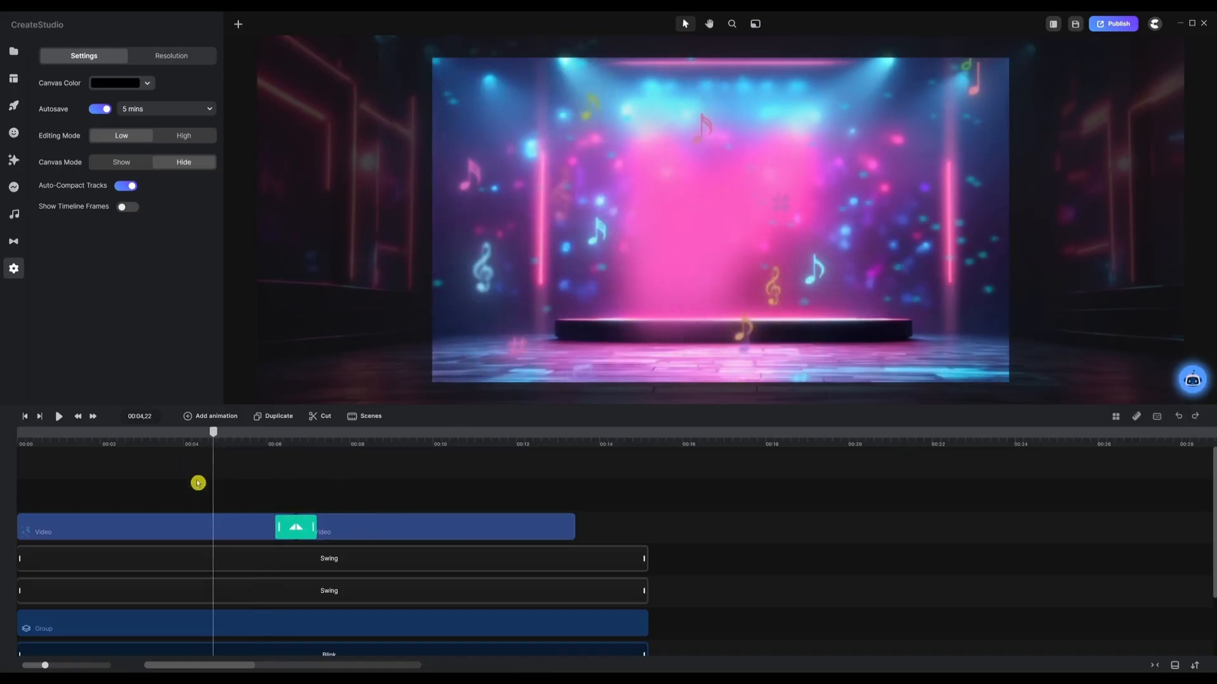
pyautogui.press('space')
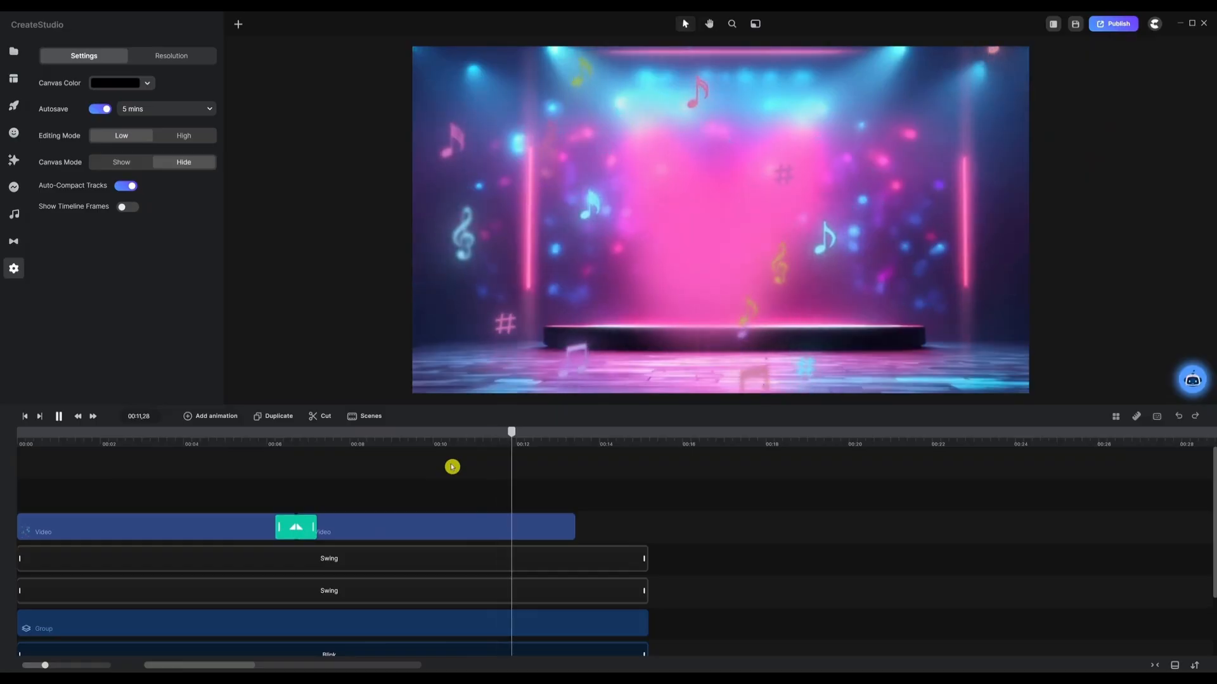
pyautogui.press('space')
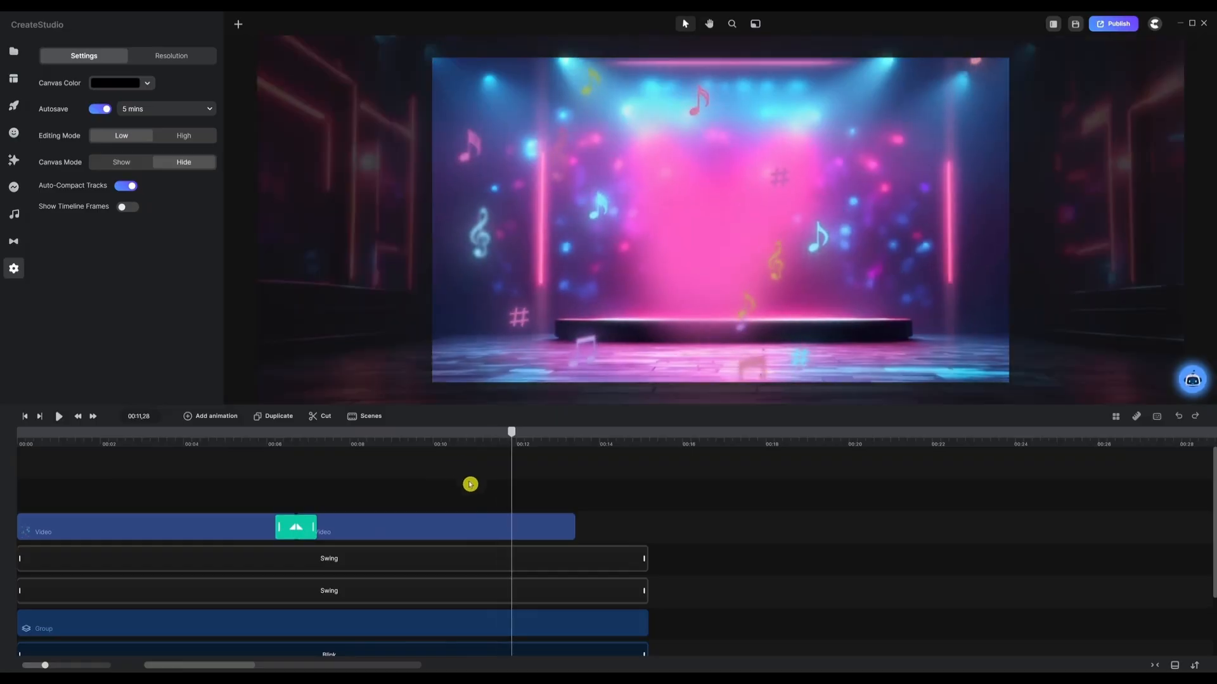
# Duplicate the second music notes clip, place the copy right after it, and trim its end to match the layers below
pyautogui.click(515, 524)
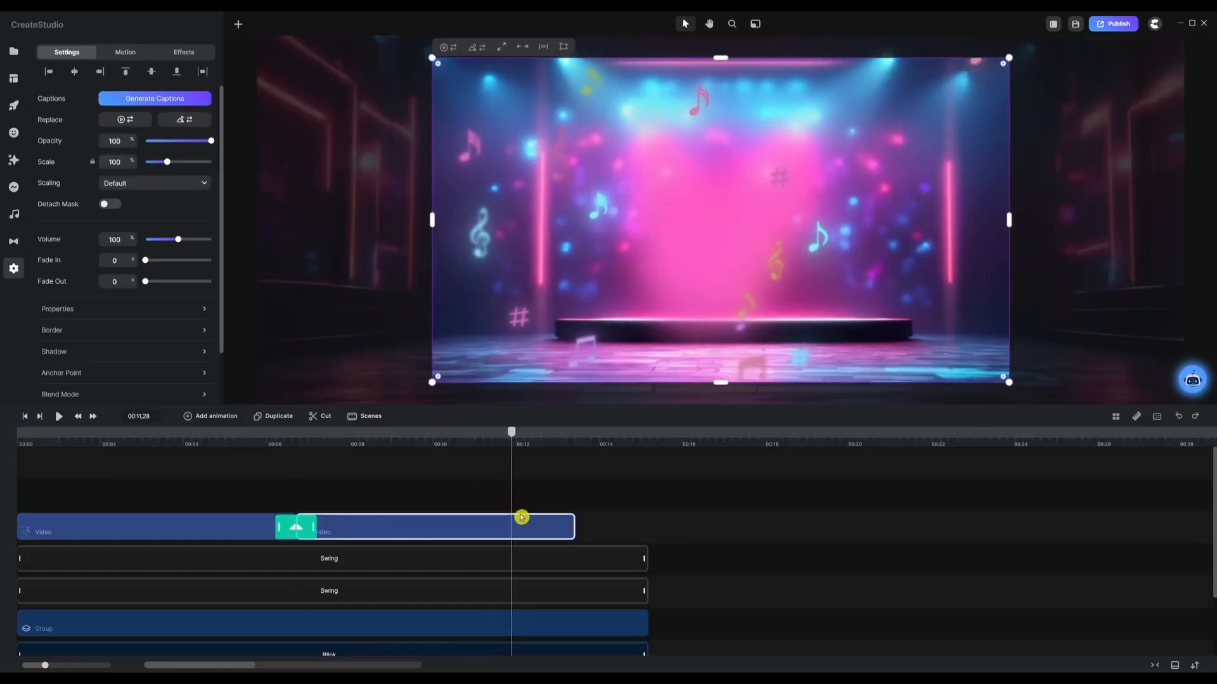
pyautogui.moveTo(521, 517)
pyautogui.mouseDown()
pyautogui.moveTo(488, 499)
pyautogui.moveTo(345, 530)
pyautogui.moveTo(678, 510)
pyautogui.moveTo(645, 562)
pyautogui.moveTo(627, 562)
pyautogui.mouseUp()
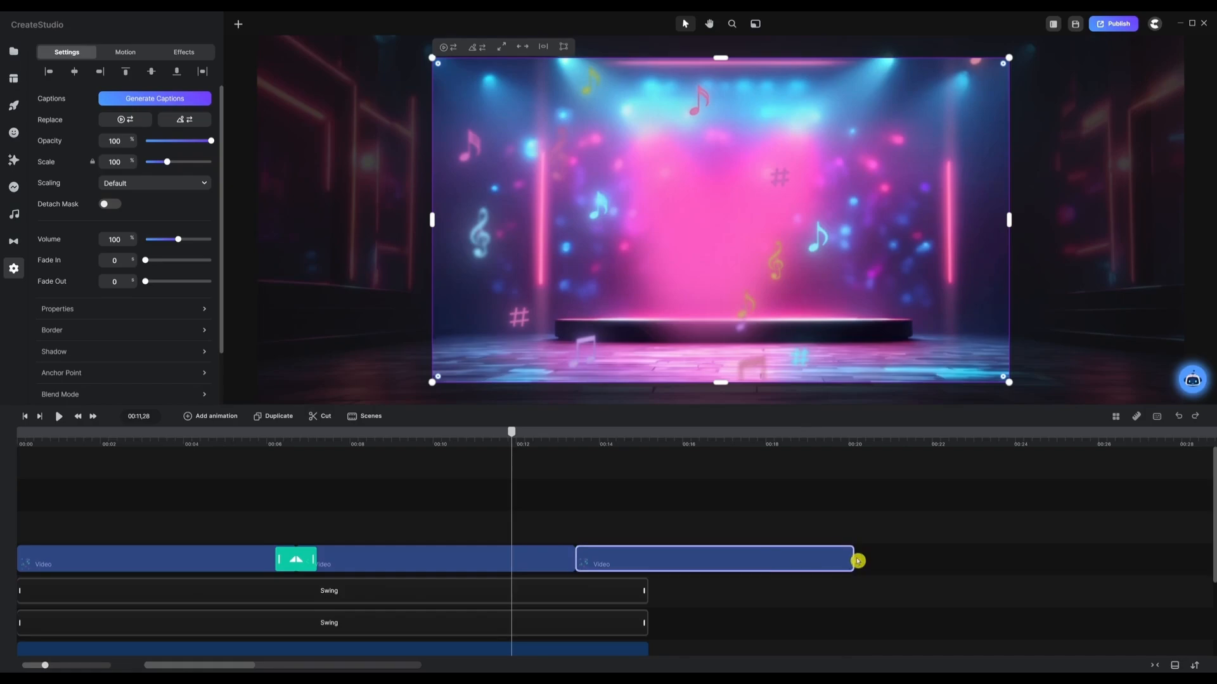
pyautogui.moveTo(853, 557); pyautogui.dragTo(648, 563)
pyautogui.click(591, 505)
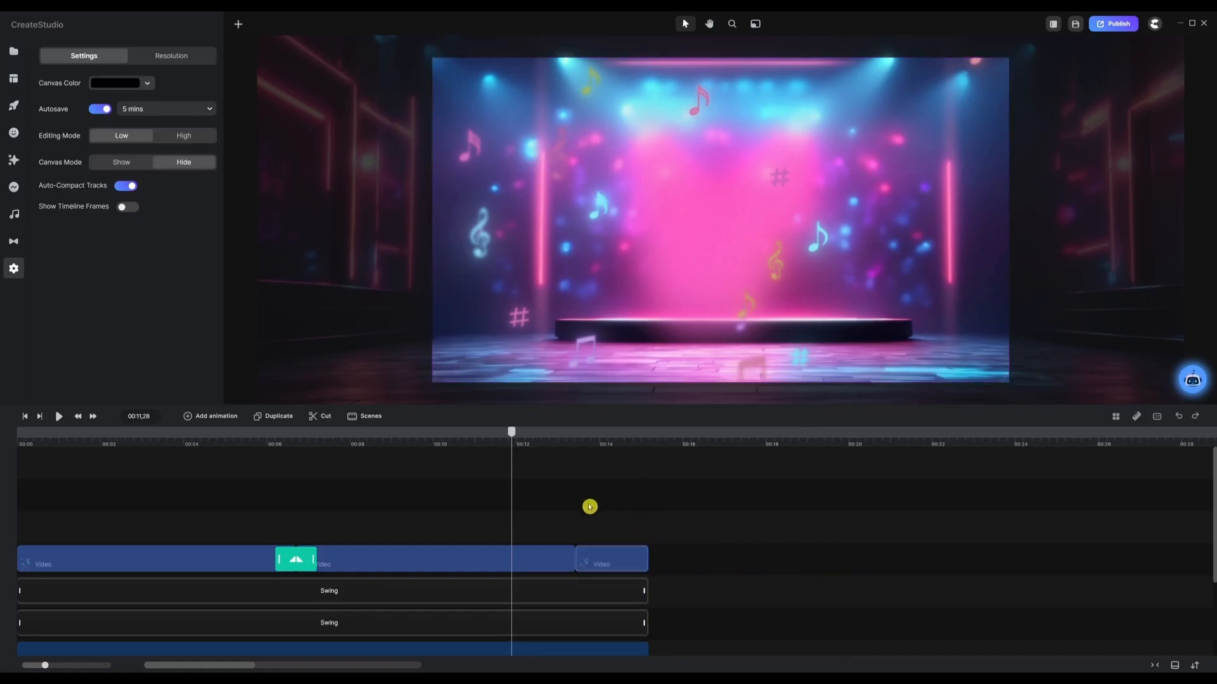
# Add a Warp Down transition between the second and third music notes clips and play across it
pyautogui.click(576, 561)
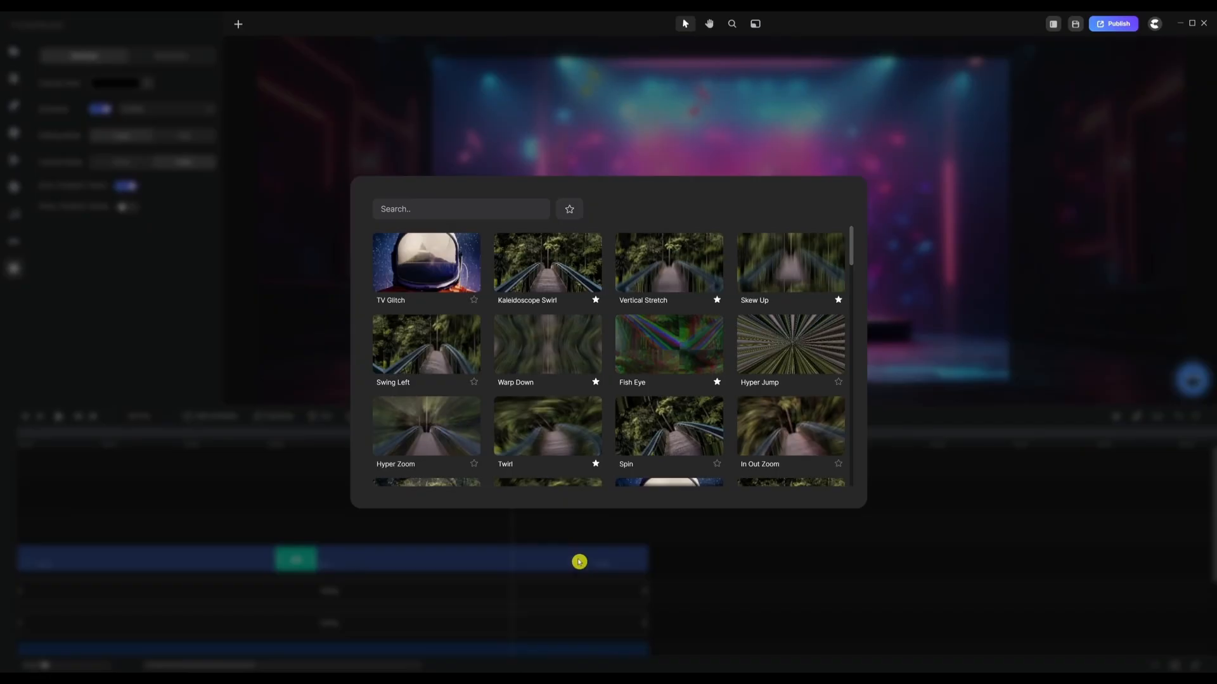
pyautogui.click(548, 348)
pyautogui.press('space')
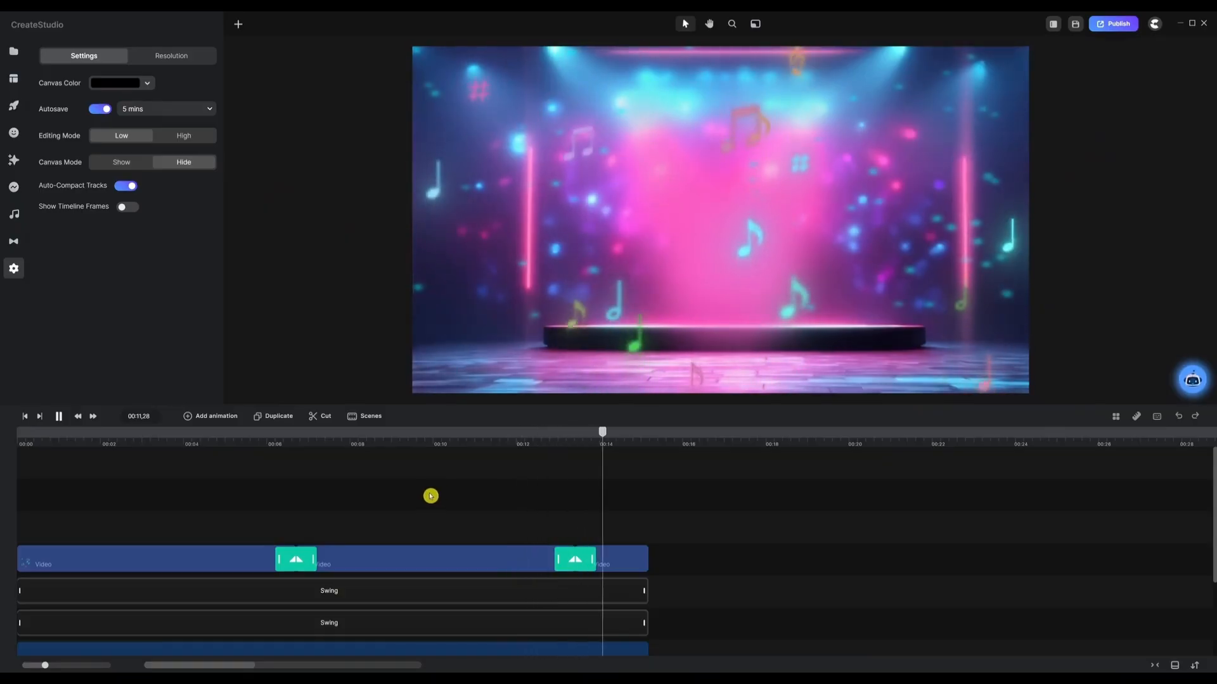
# Shorten the transition between the second and third clips and replay that section
pyautogui.press('space')
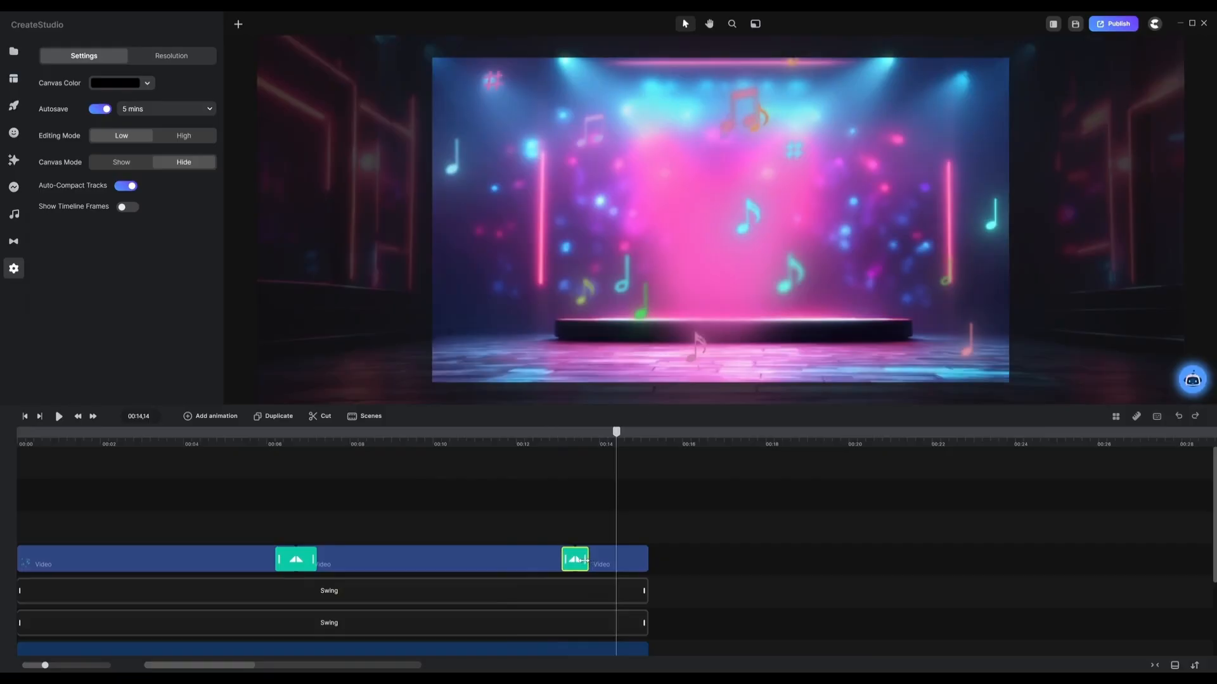
pyautogui.click(532, 438)
pyautogui.press('space')
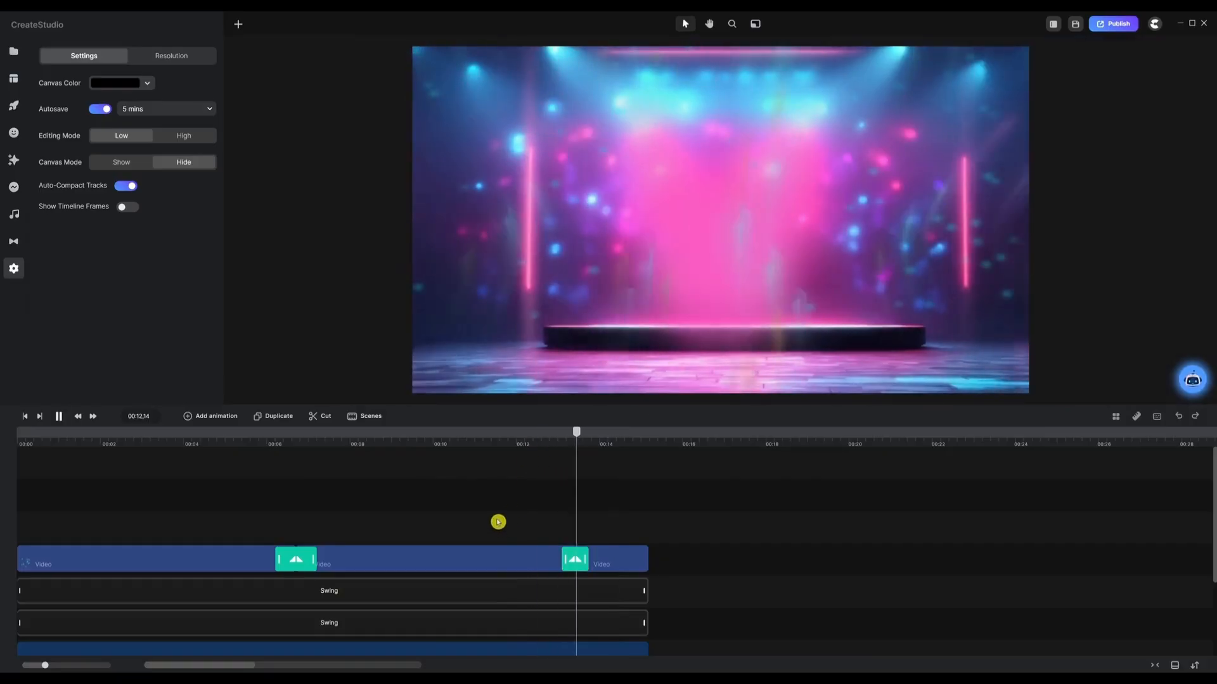
pyautogui.press('space')
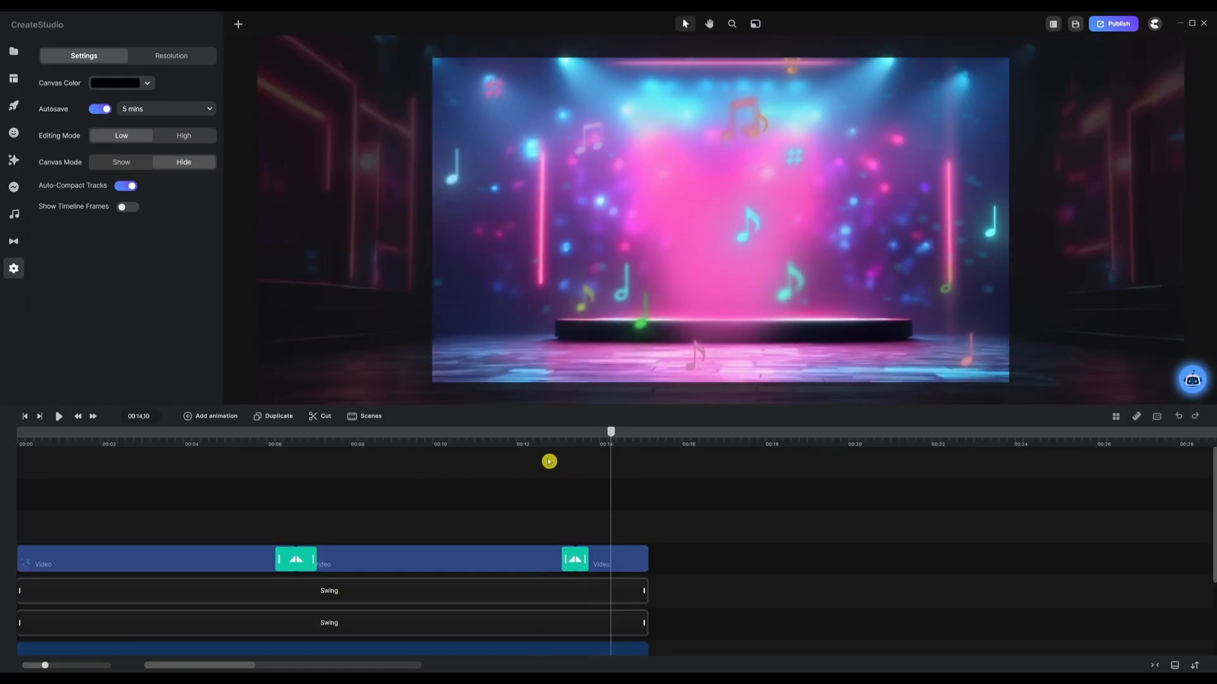
# Shorten the transition between the first two music notes clips and place the playhead just before it
pyautogui.click(296, 559)
pyautogui.moveTo(313, 562); pyautogui.dragTo(306, 562)
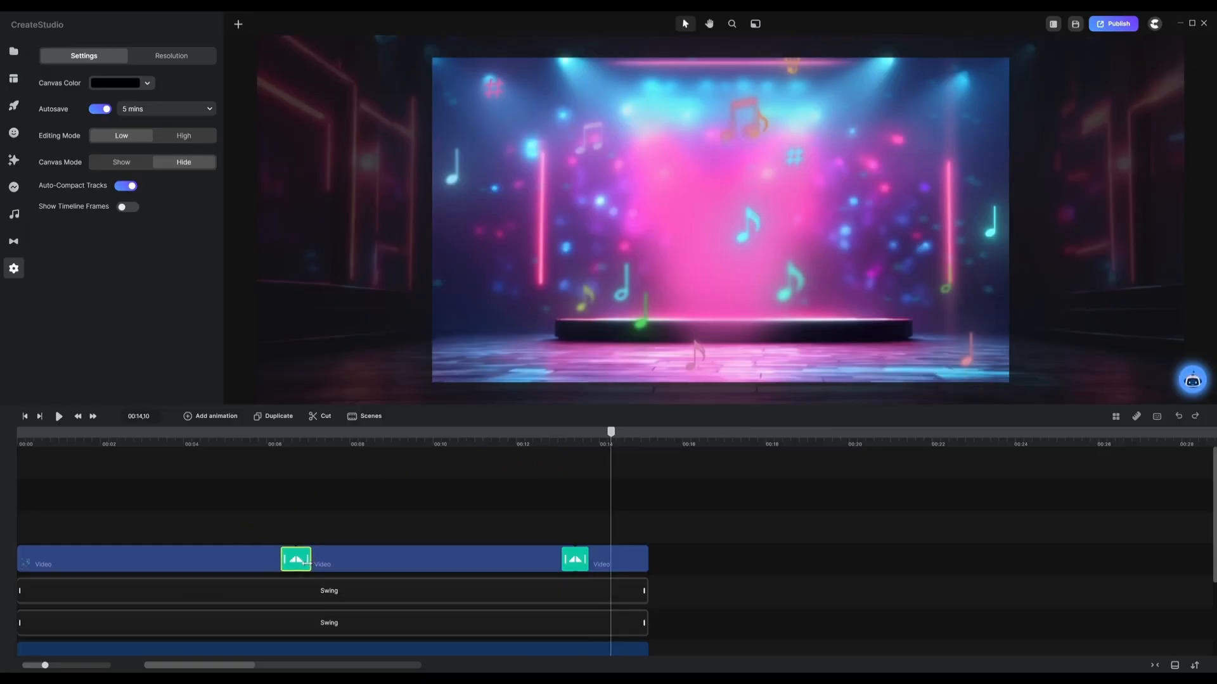
pyautogui.click(264, 451)
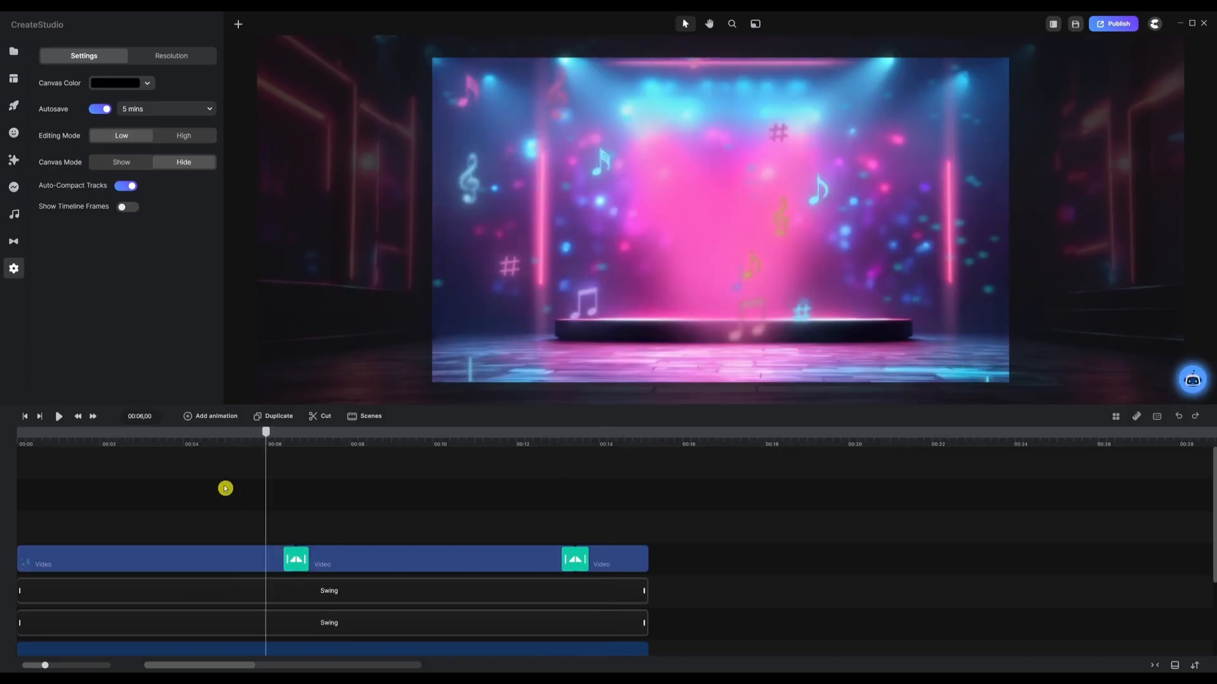